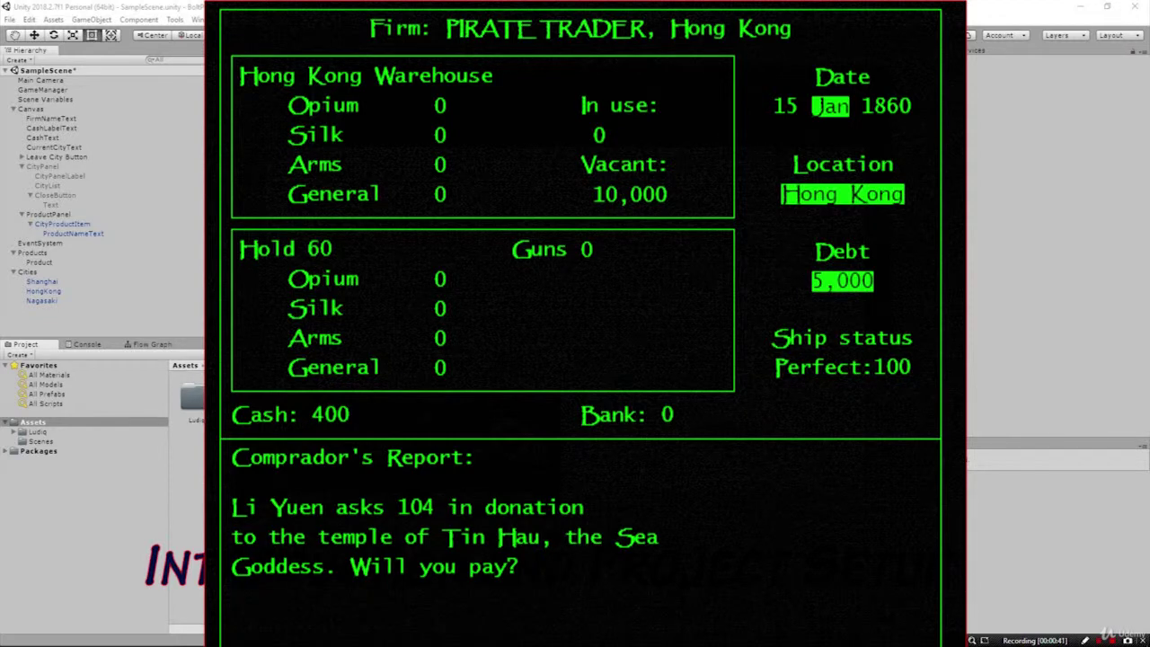
Leave the running game and create a new 2D project named PirateTrader_Bolt in Unity Hub.
key("alt+Tab")
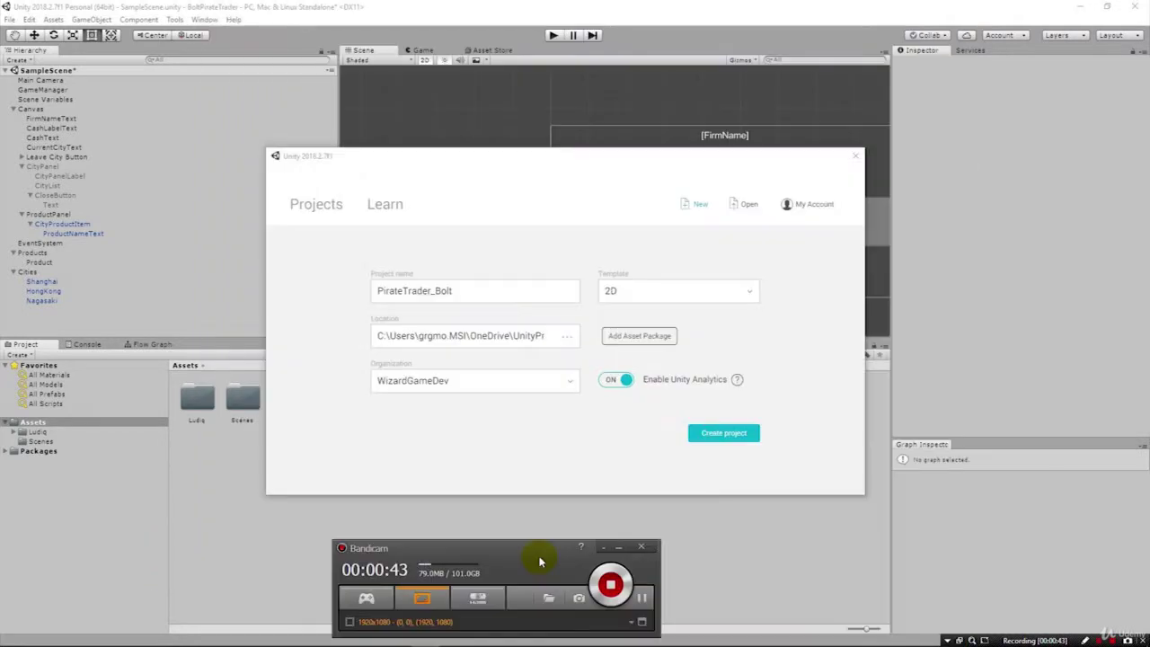
left_click(724, 432)
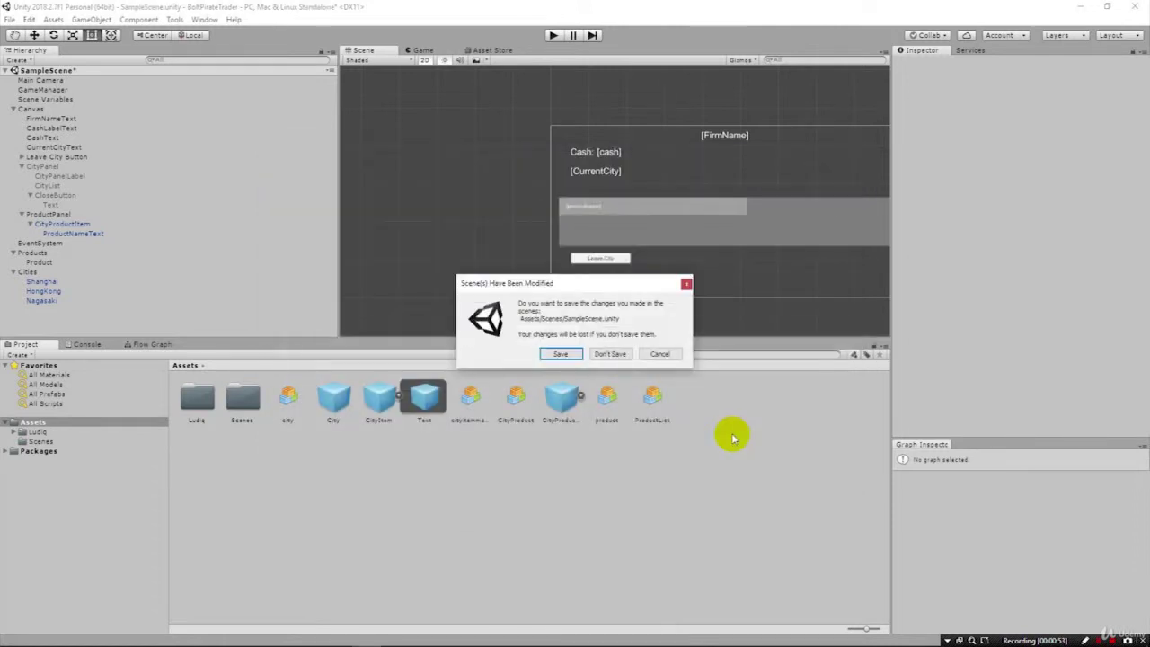
Choose Don't Save for SampleScene's changes so the empty PirateTrader_Bolt project opens.
left_click(610, 354)
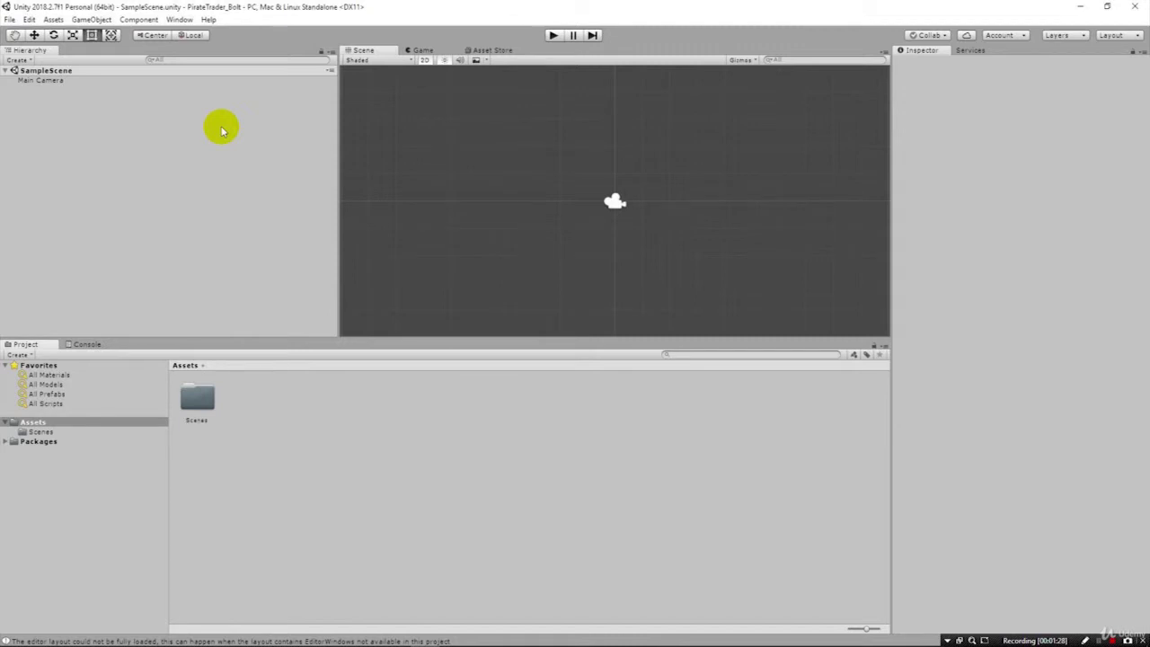
Import every file of the Bolt_1_4_0f11_NET3 package into the project.
left_click(180, 20)
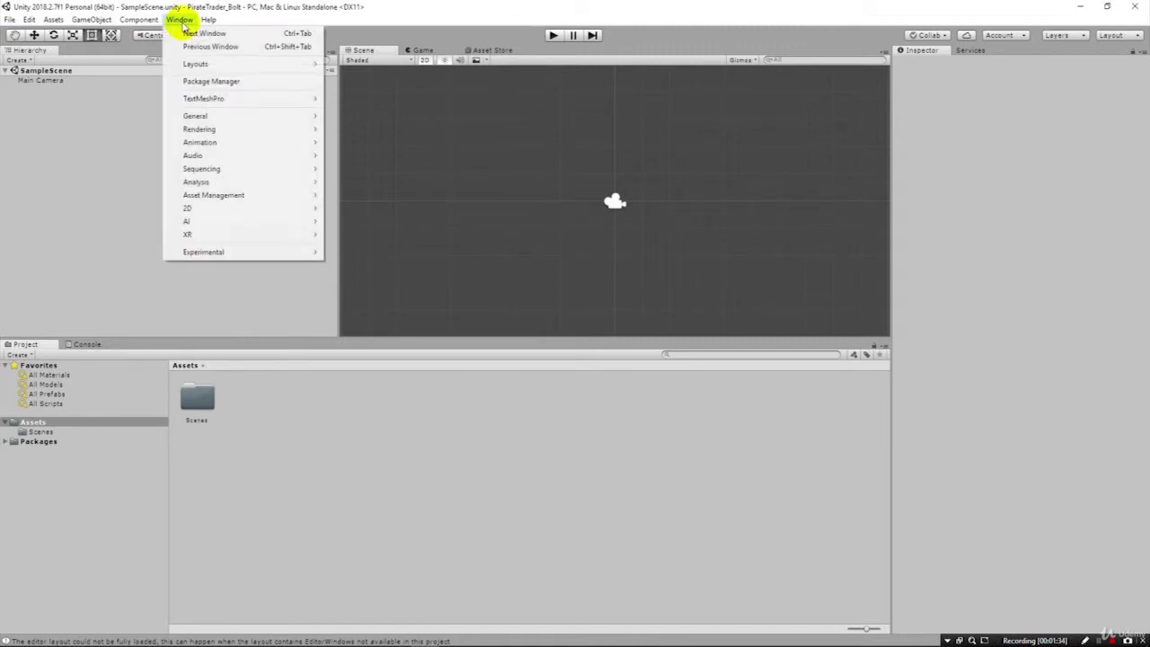
left_click(181, 20)
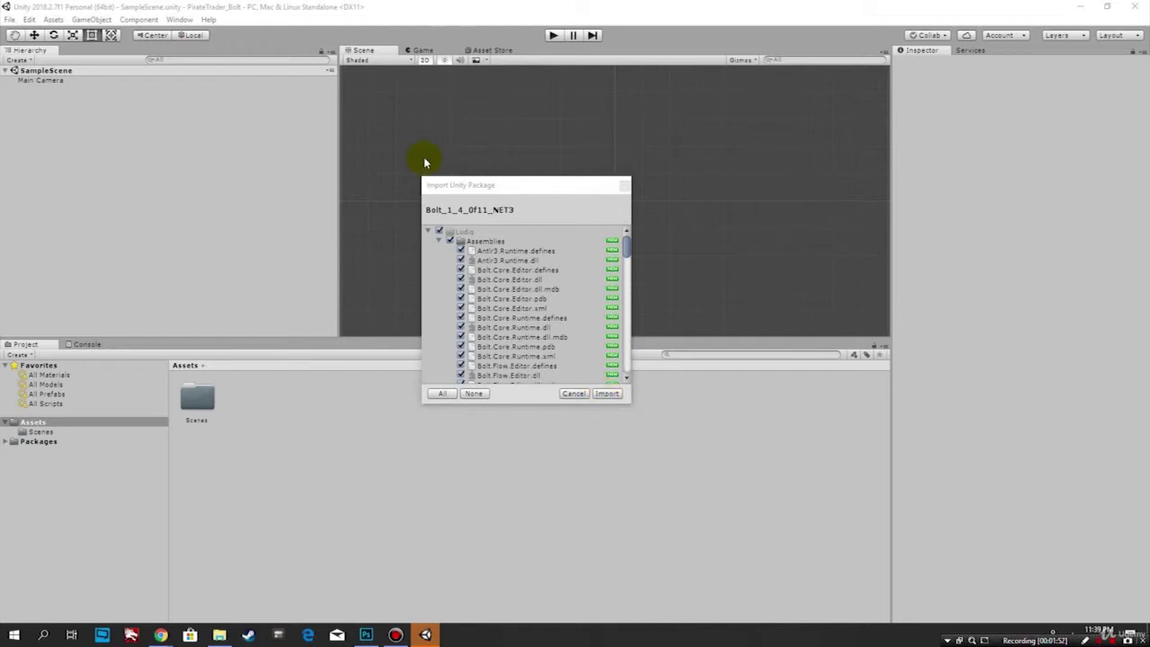
left_click(534, 185)
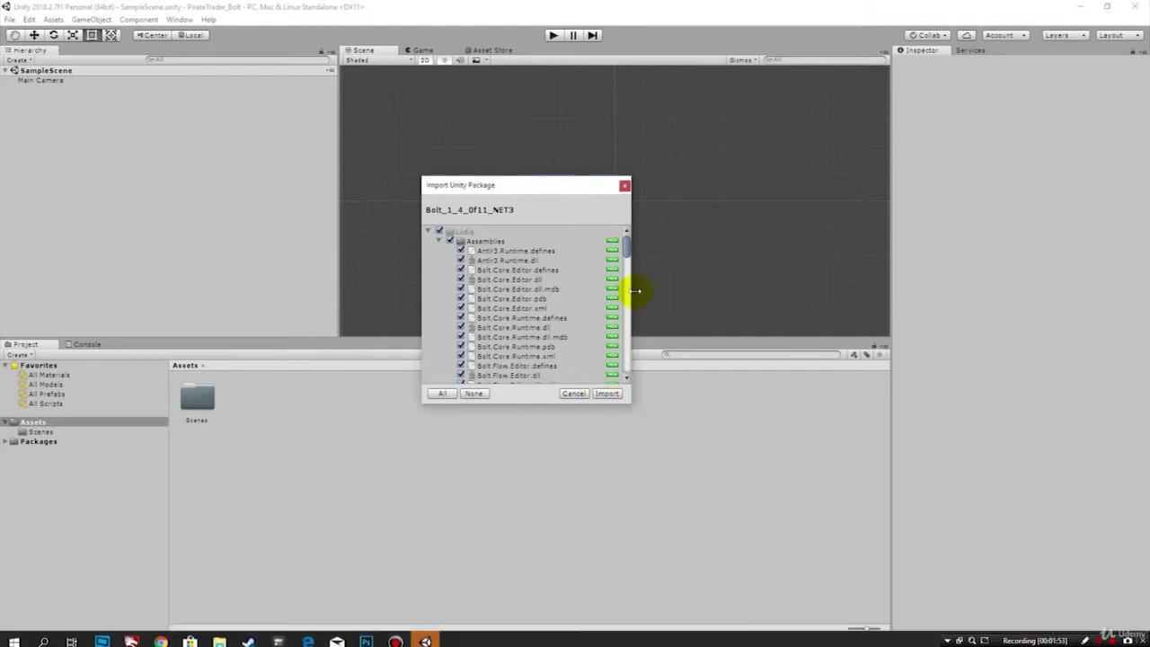
left_click(607, 395)
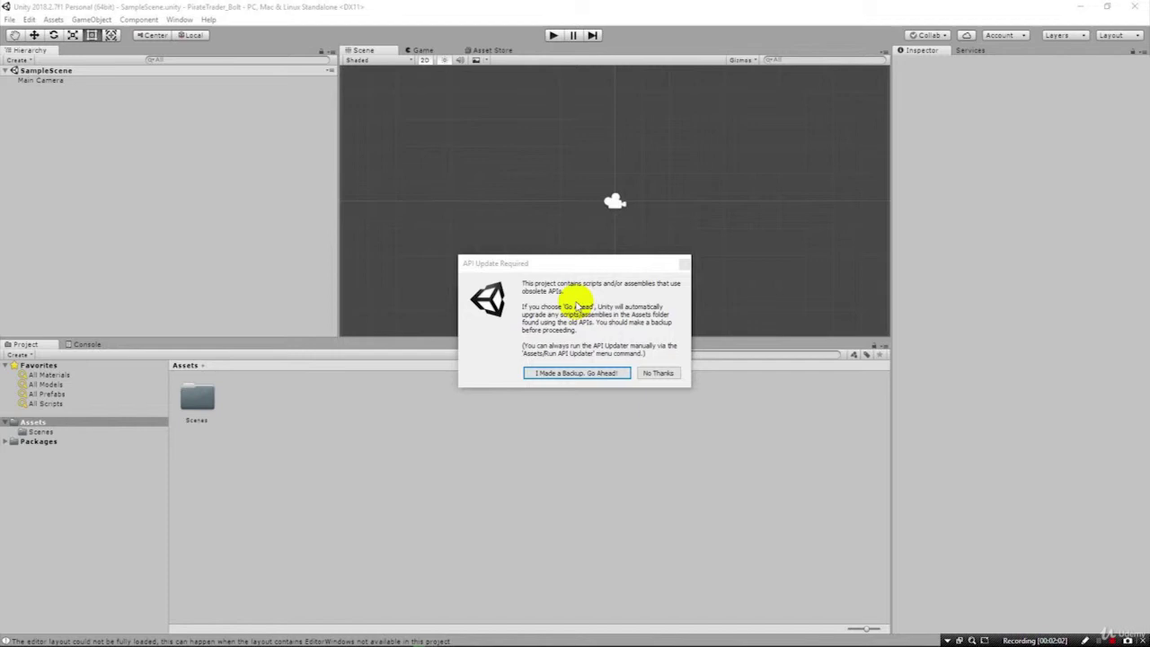
Approve the automatic API upgrade with "I Made a Backup. Go Ahead!".
left_click(553, 373)
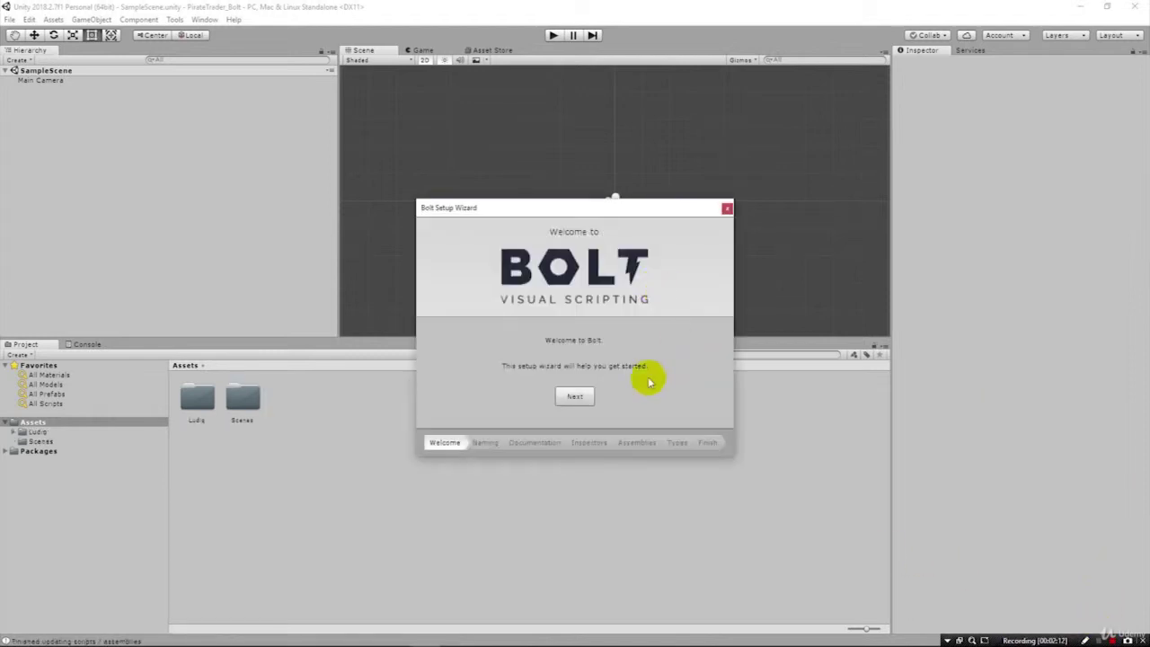
Start the Bolt setup, choose a naming scheme and generate the custom inspectors.
left_click(571, 397)
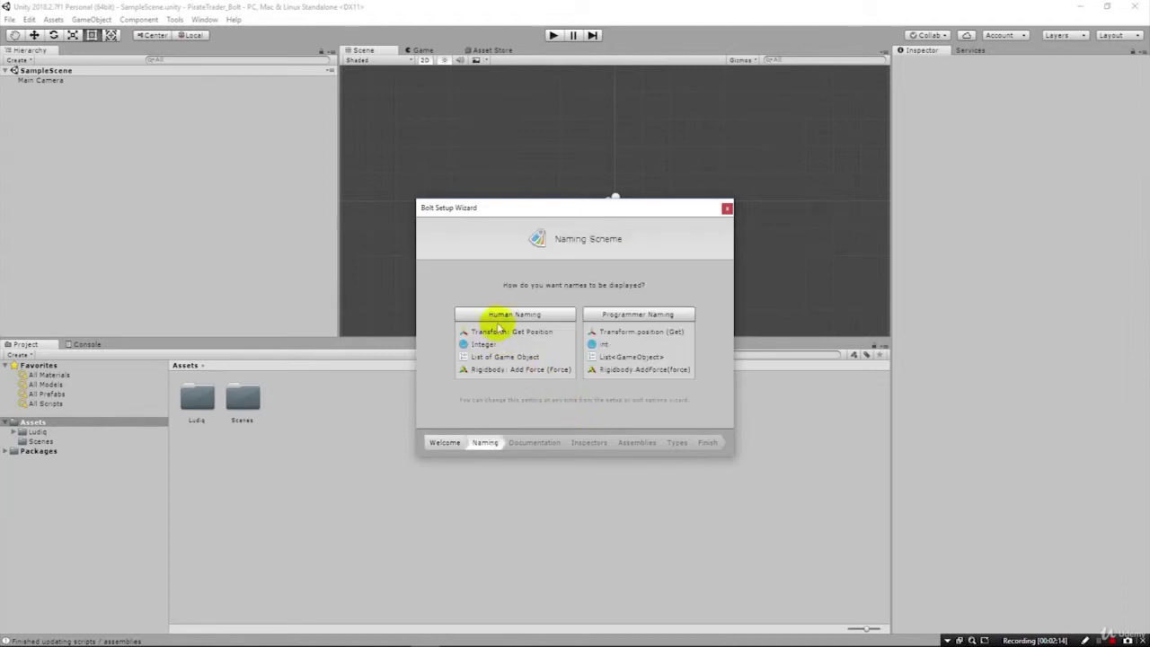
left_click(618, 315)
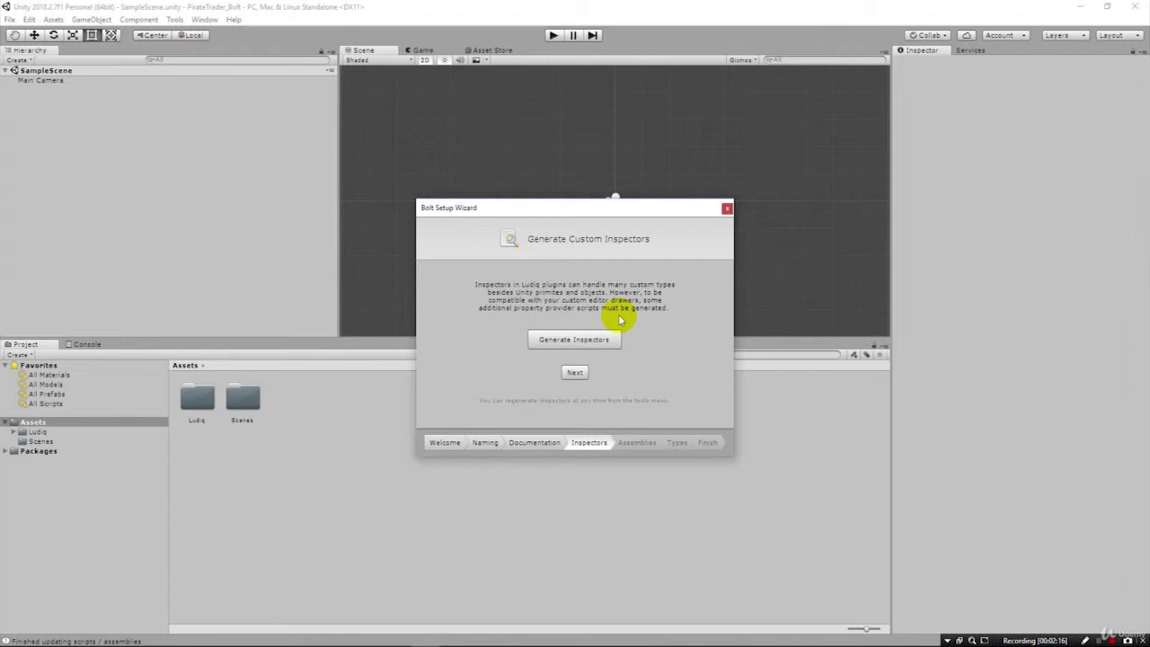
left_click(591, 342)
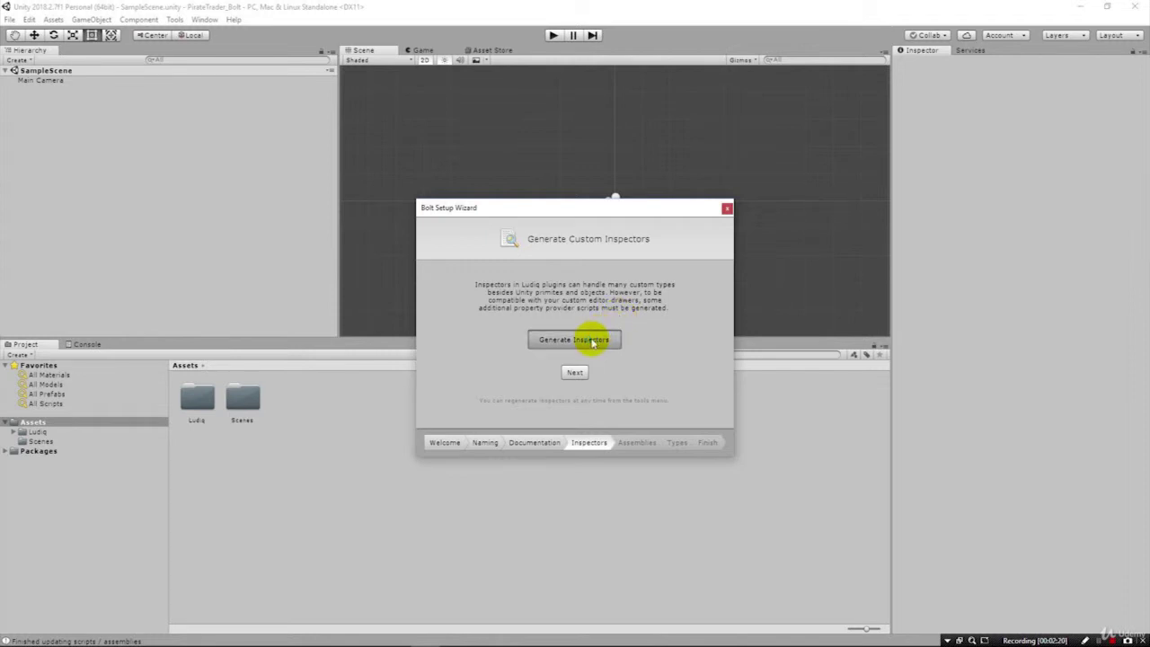
Accept the default assemblies, generate units from the default types, and close the wizard.
left_click_drag(729, 296, 725, 418)
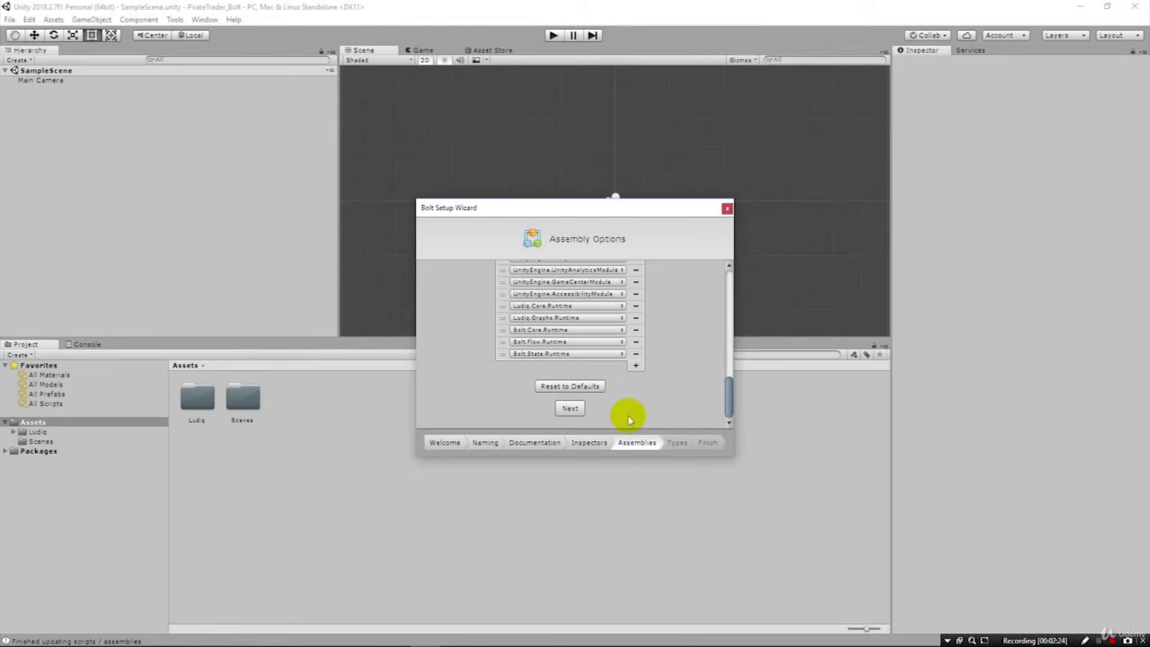
left_click(569, 407)
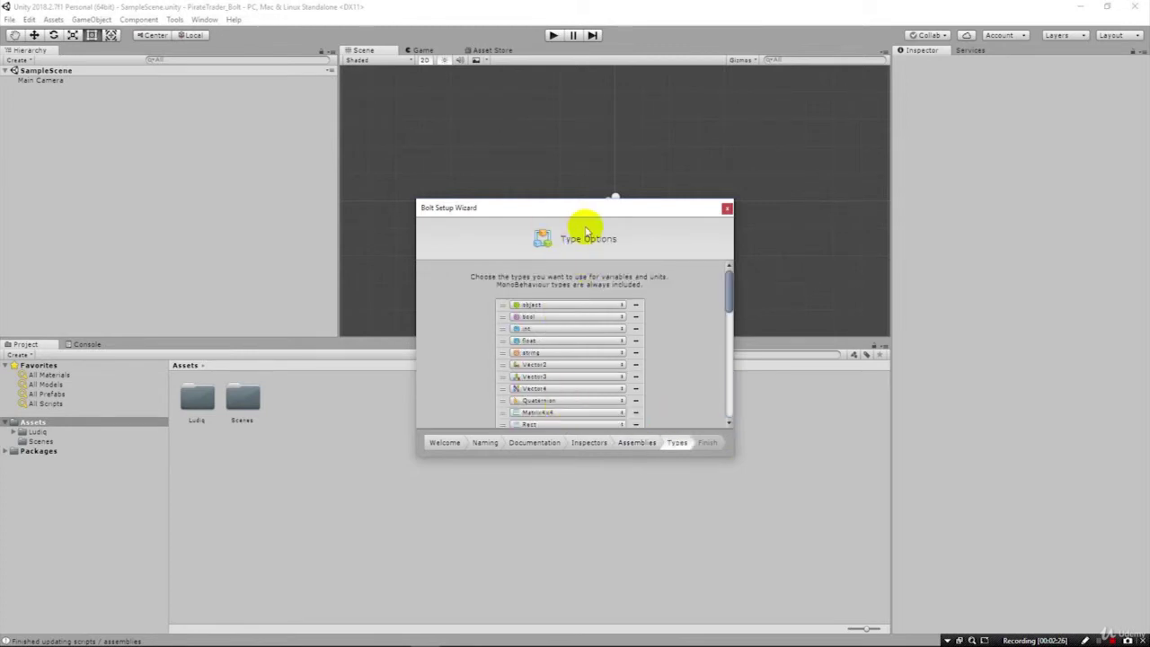
left_click_drag(728, 281, 727, 400)
left_click(575, 410)
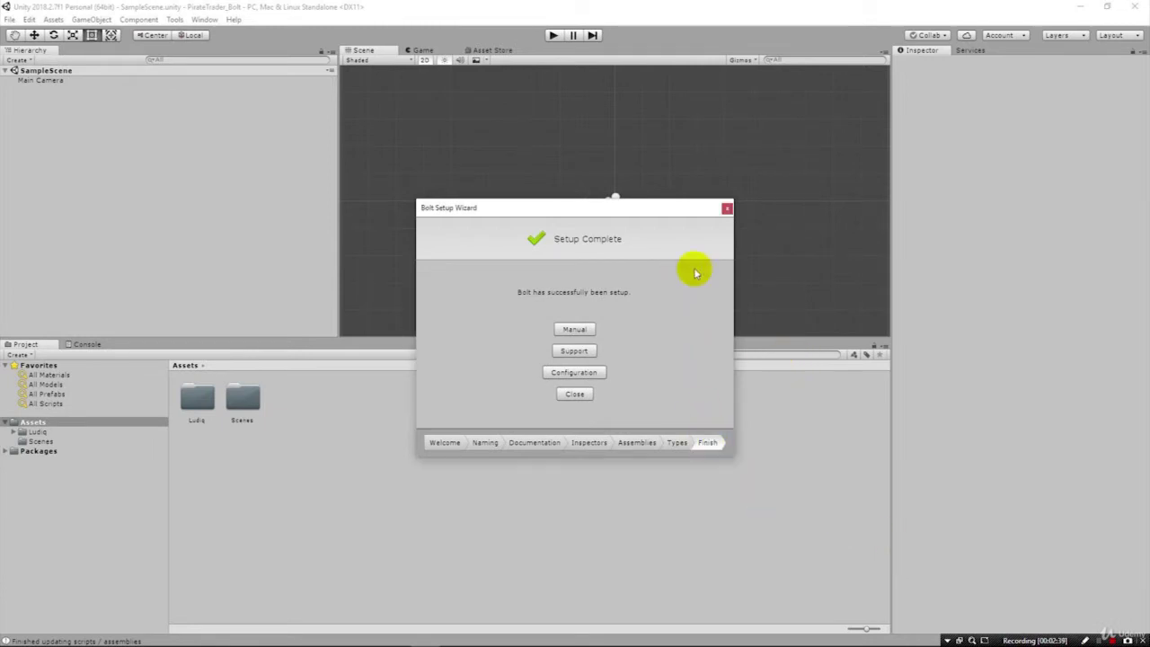
left_click(726, 209)
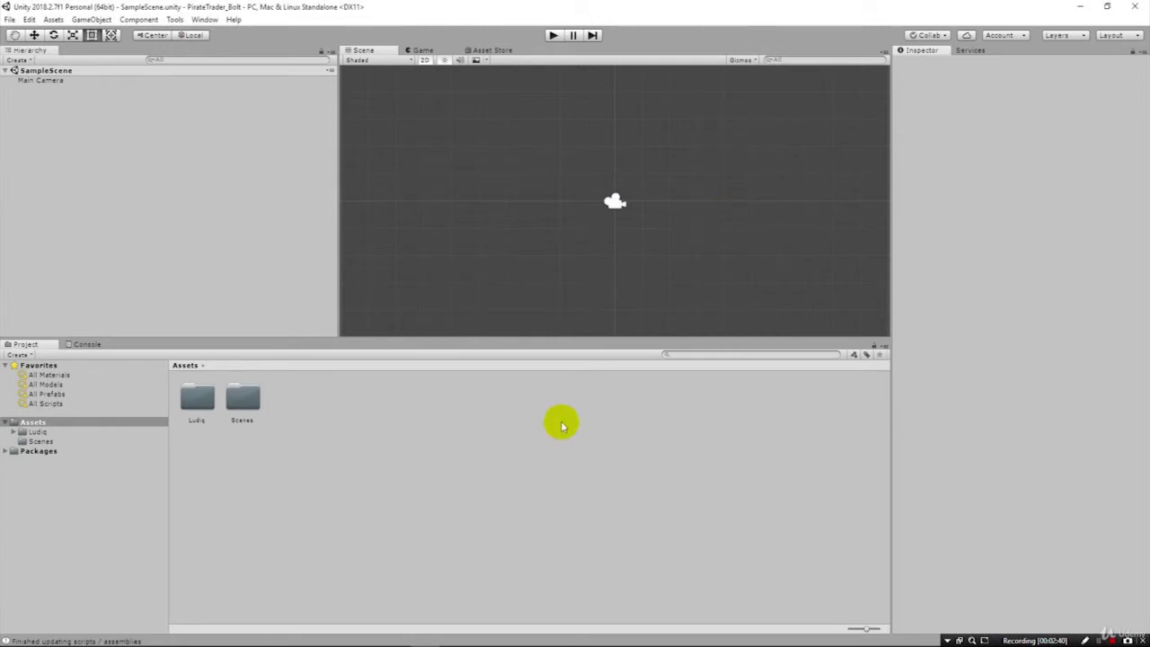
Review the import log messages in the Console, then clear them.
left_click(84, 344)
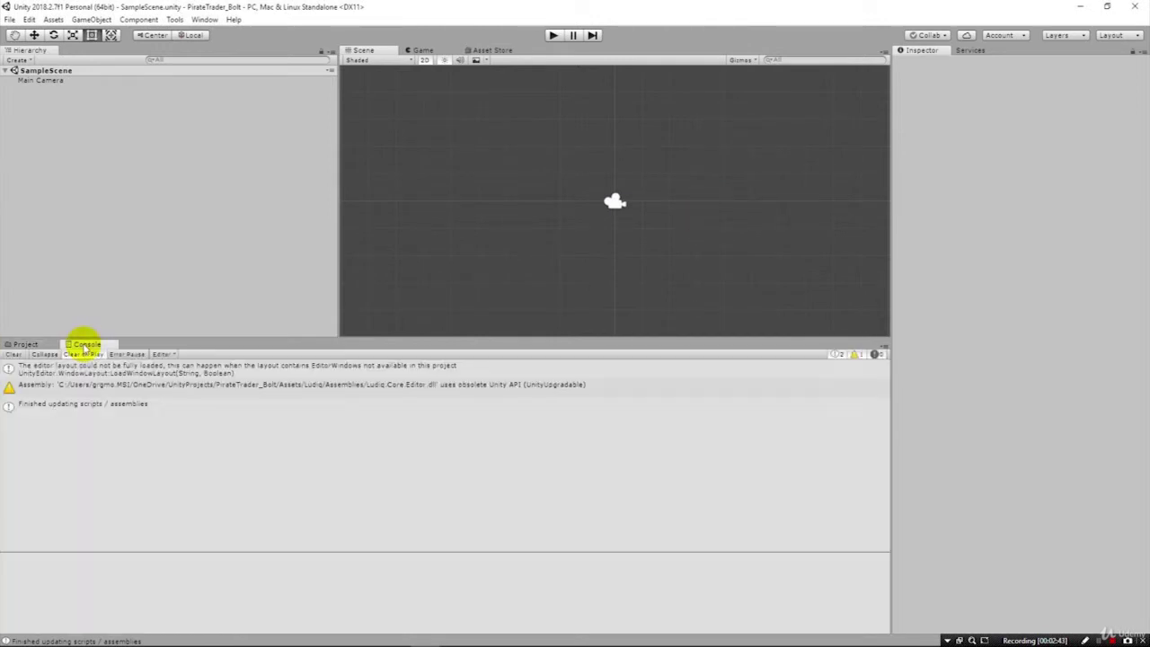
left_click(82, 406)
left_click(14, 354)
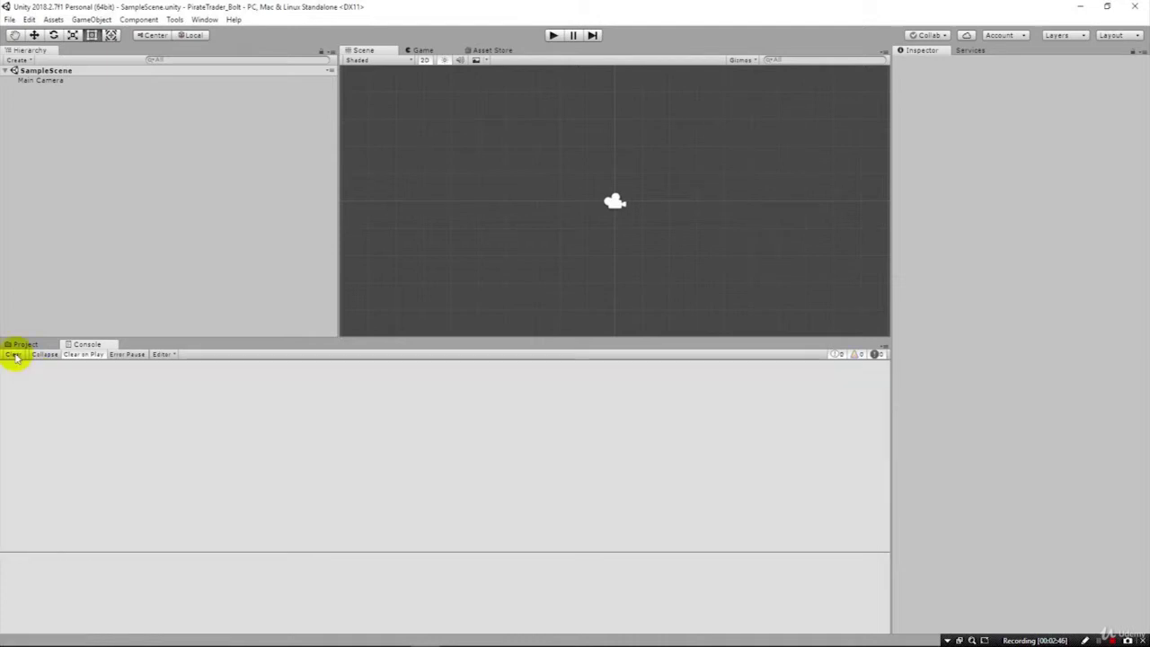
Test-run the empty scene in play mode and stop it again.
left_click(553, 35)
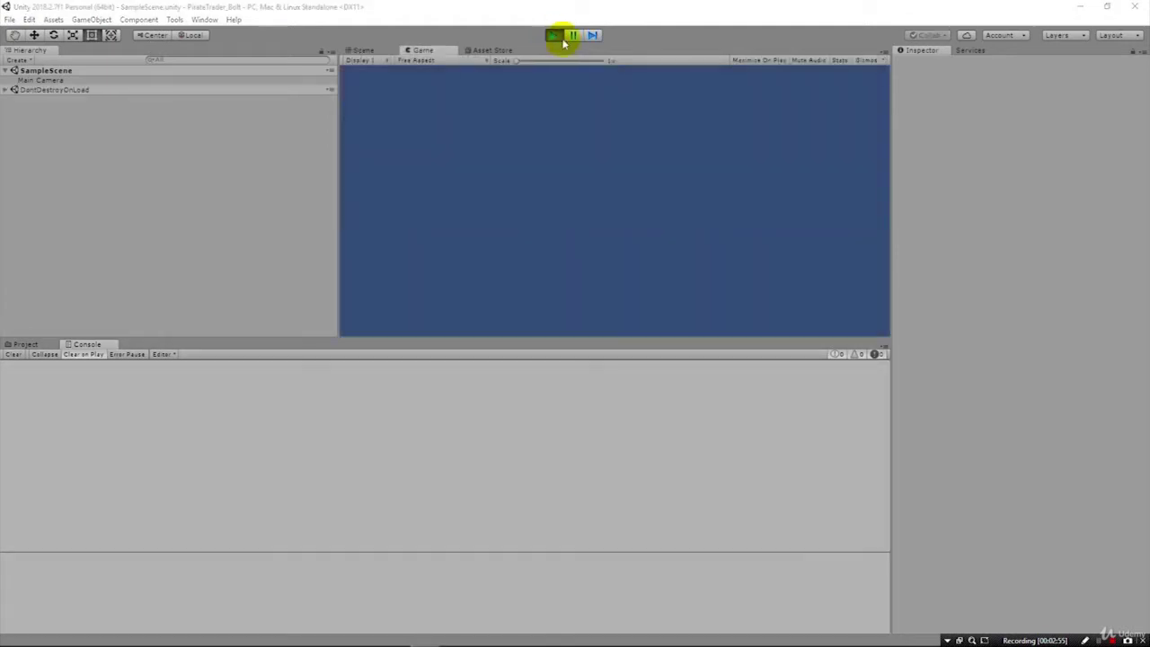
left_click(552, 35)
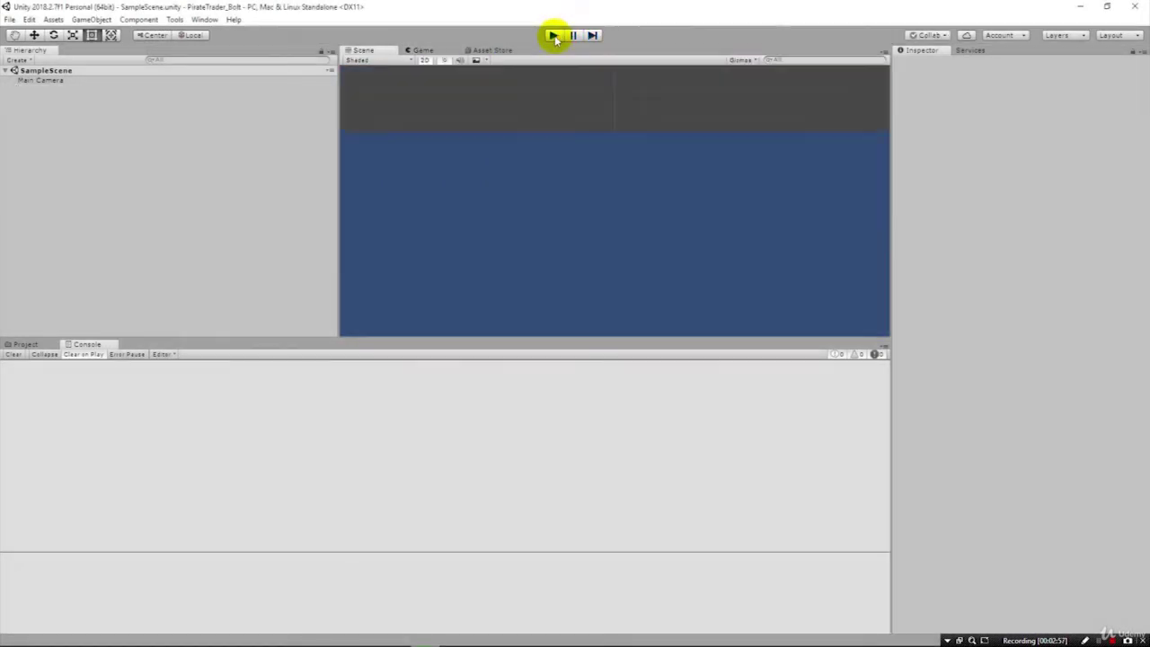
left_click(201, 22)
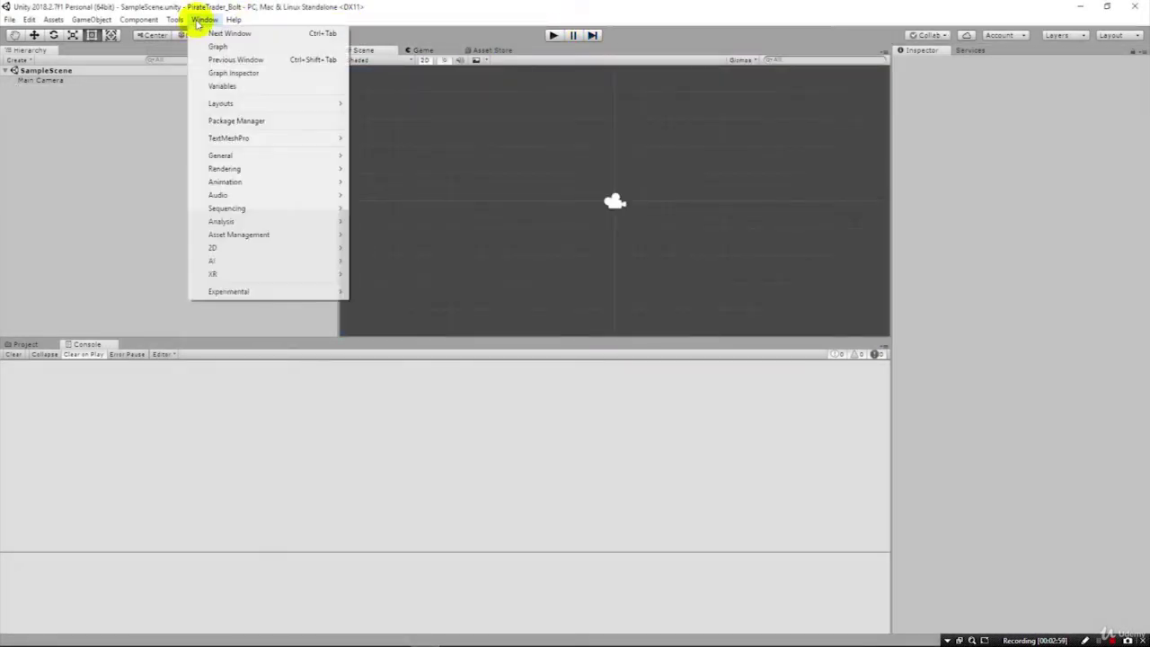
Open Bolt's Graph window and dock it as a tab beside the Console.
left_click(160, 333)
left_click(205, 20)
left_click(223, 46)
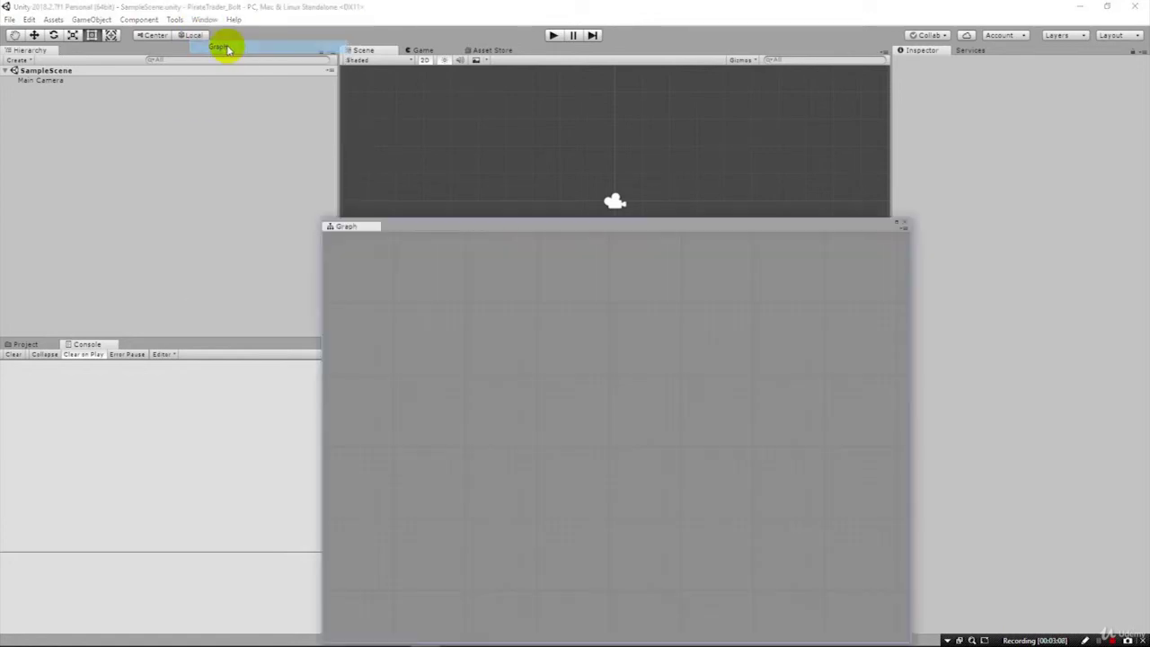
left_click_drag(358, 227, 135, 347)
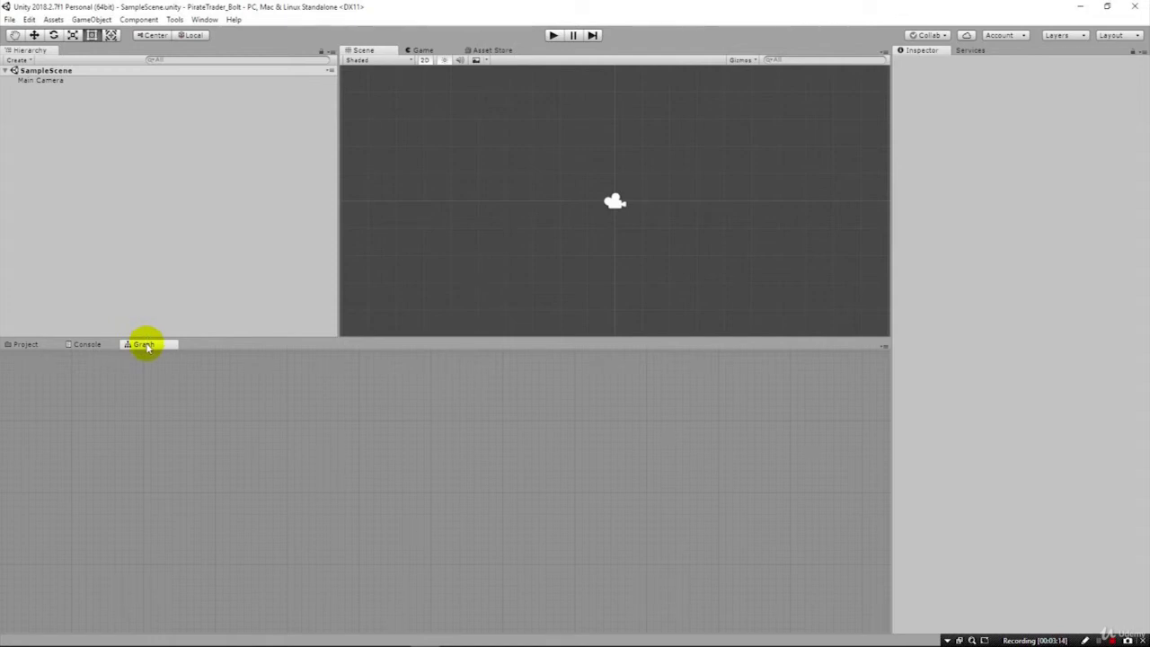
left_click(204, 20)
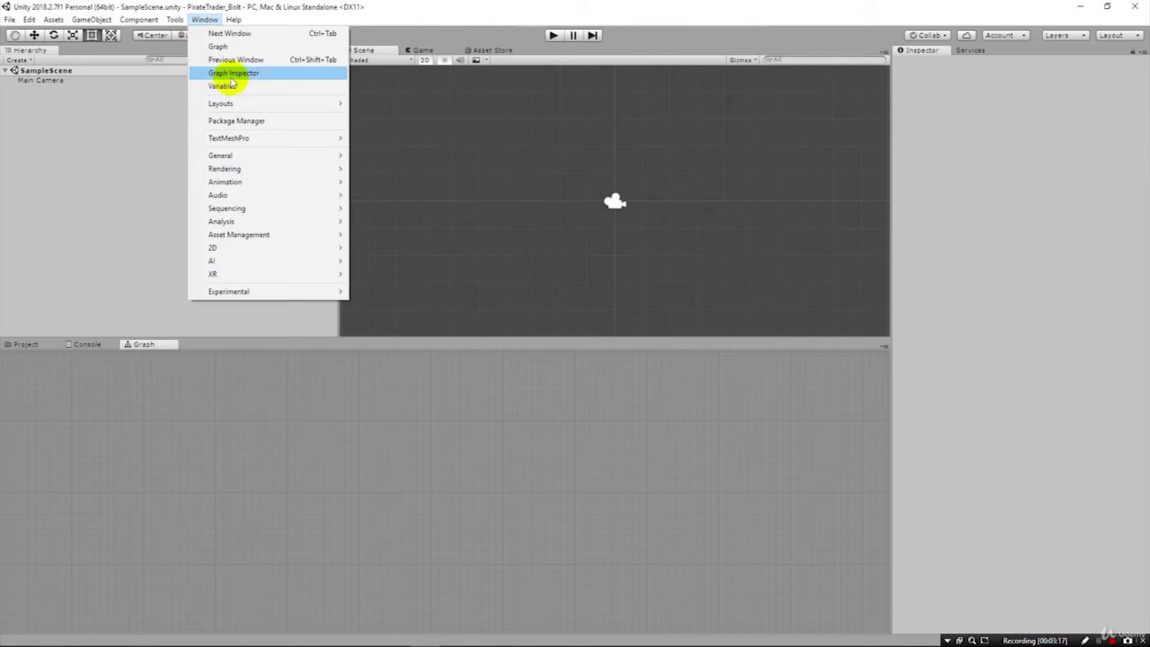
Open Bolt's Graph Inspector and dock it beneath the Inspector panel.
left_click(975, 449)
left_click(205, 19)
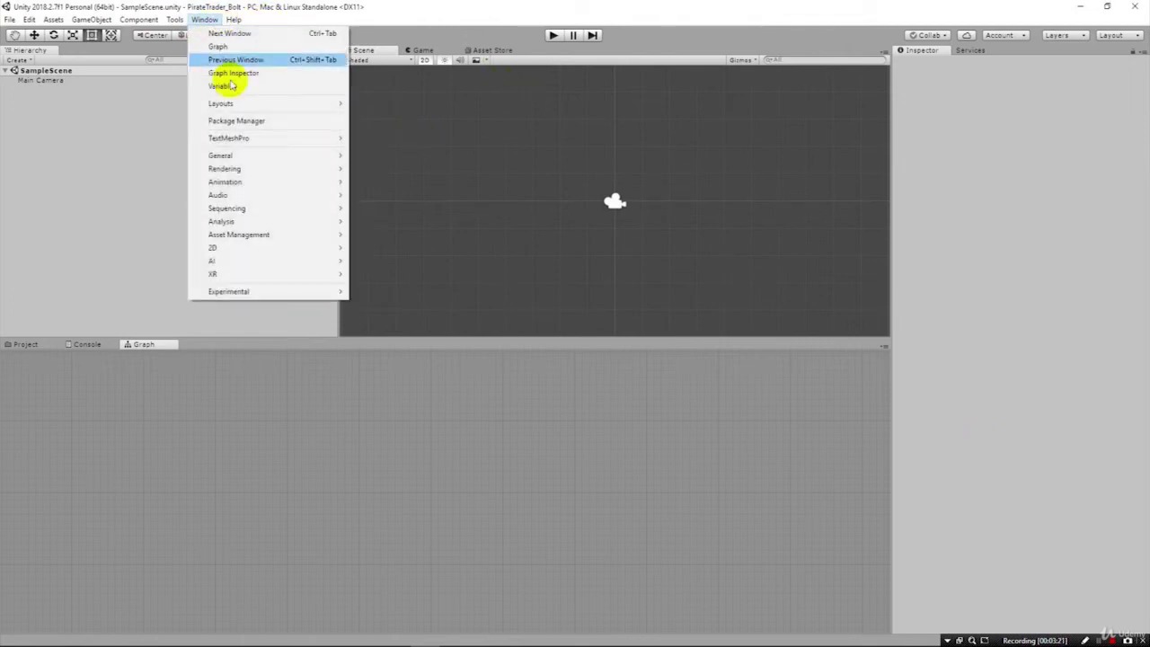
left_click(231, 78)
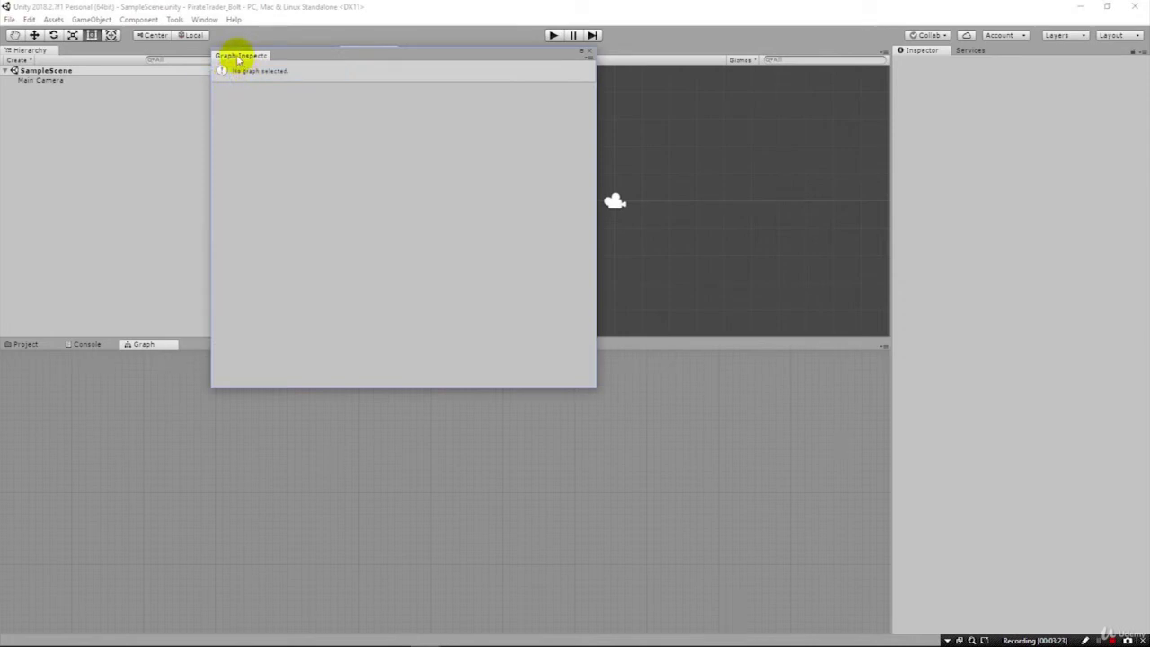
left_click_drag(239, 60, 1047, 482)
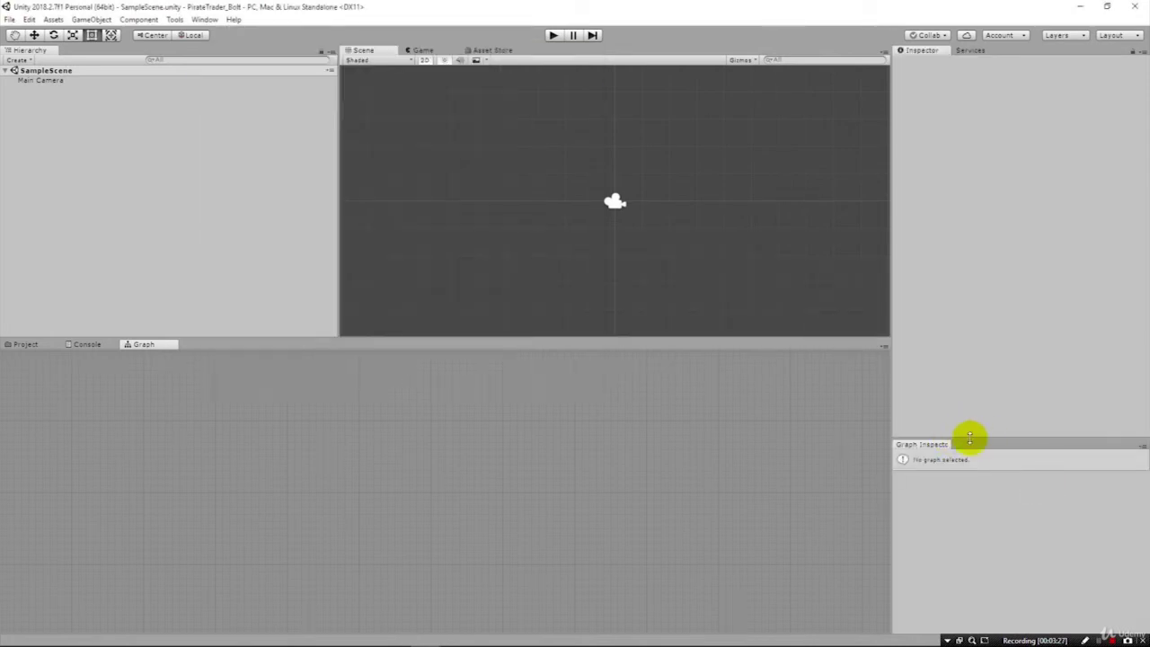
Drag the splitters to give the Scene view more height and size the Graph Inspector.
left_click_drag(971, 438, 965, 385)
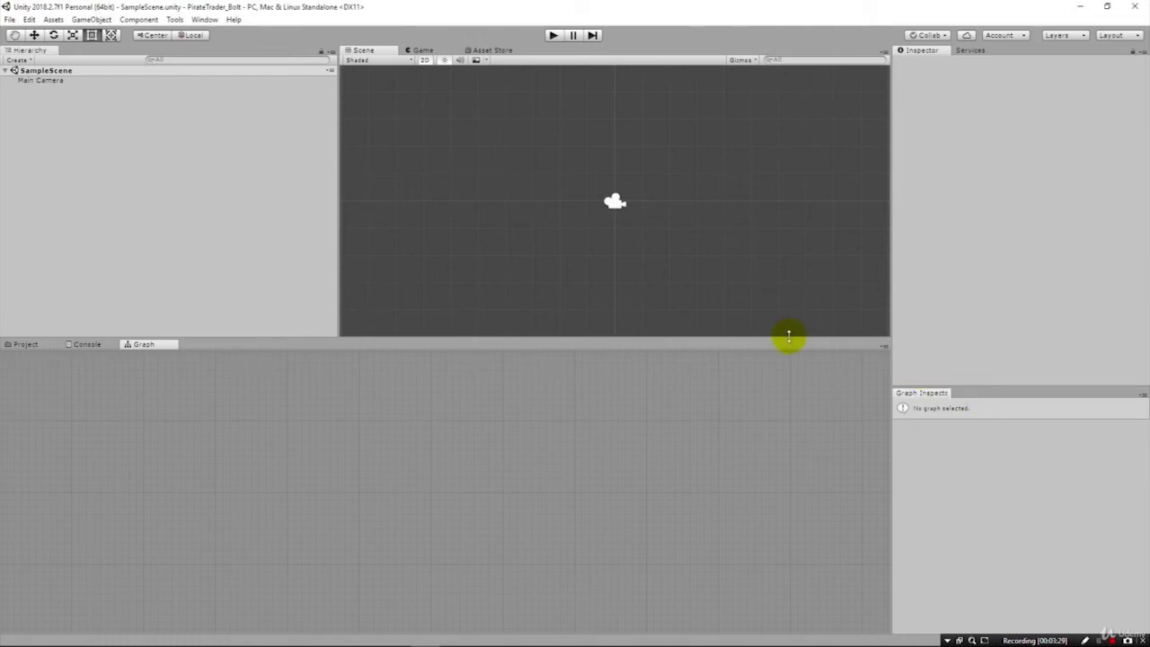
left_click_drag(787, 334, 788, 364)
left_click_drag(783, 379, 781, 388)
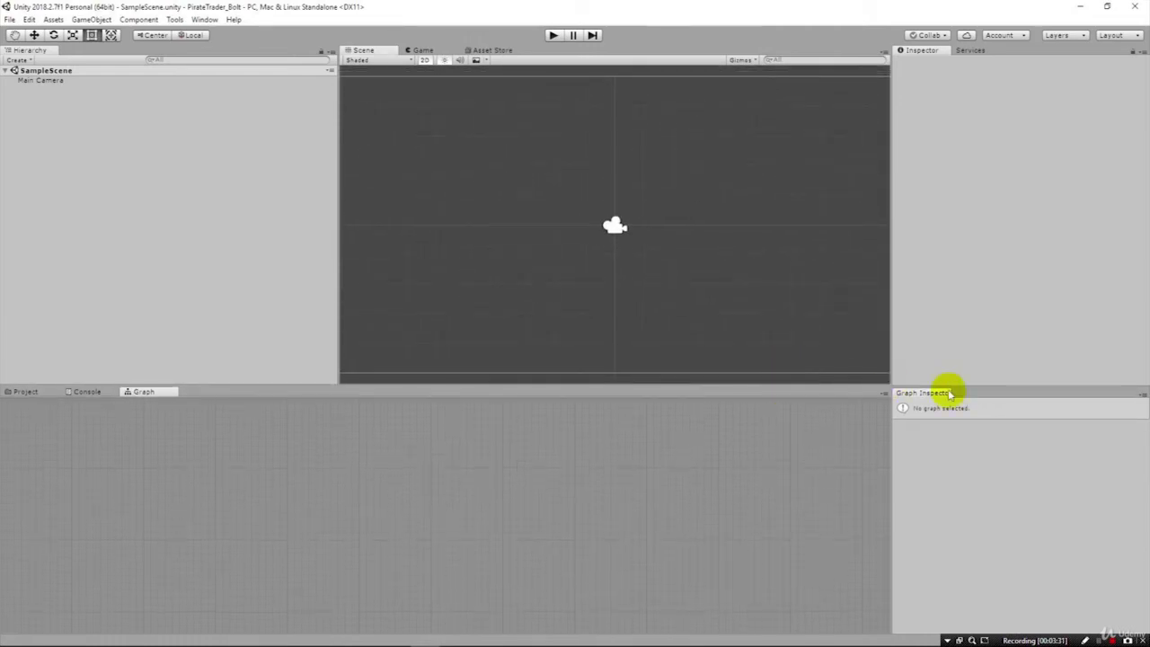
left_click_drag(981, 388, 981, 403)
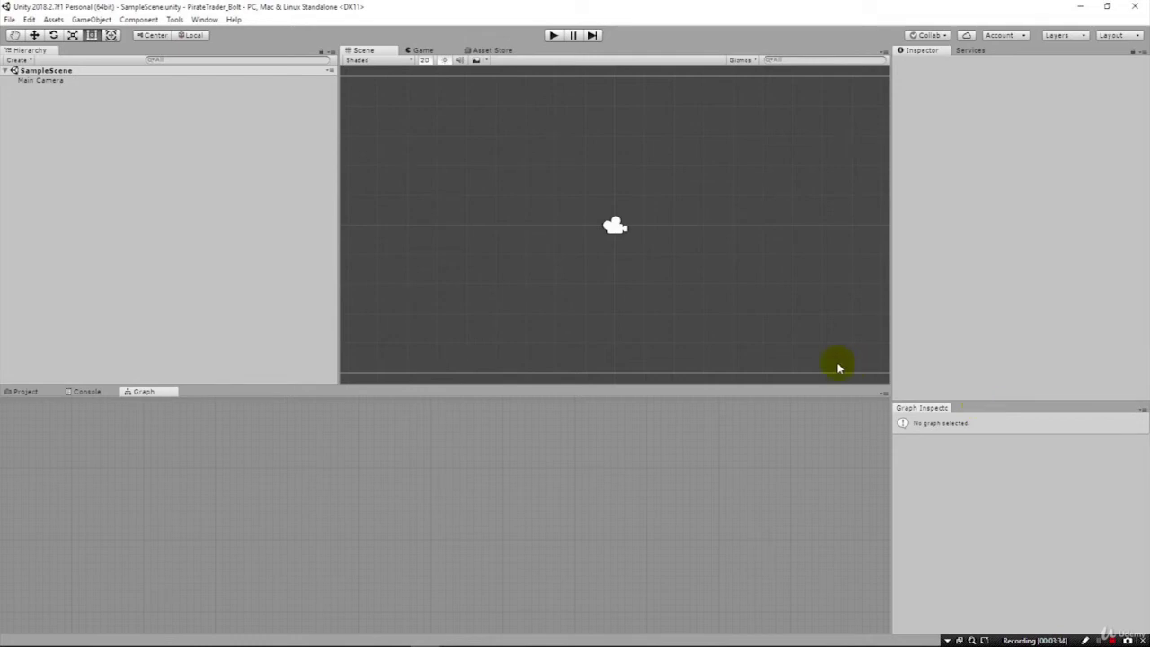
left_click_drag(826, 384, 823, 395)
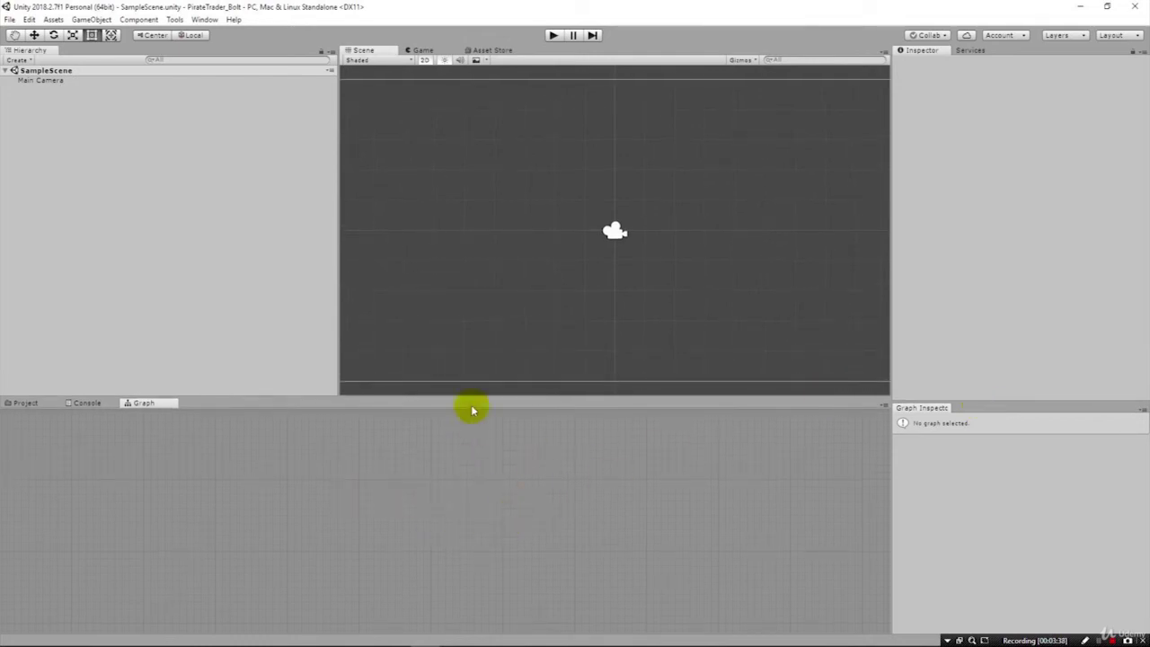
left_click(883, 405)
left_click(914, 434)
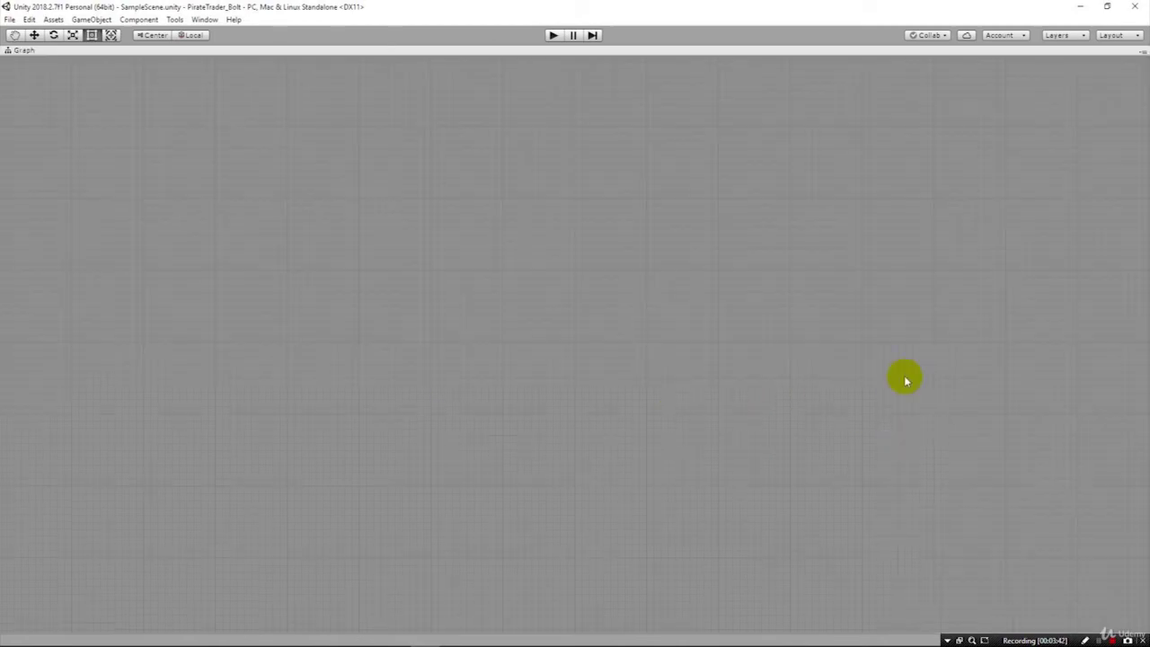
left_click(1140, 51)
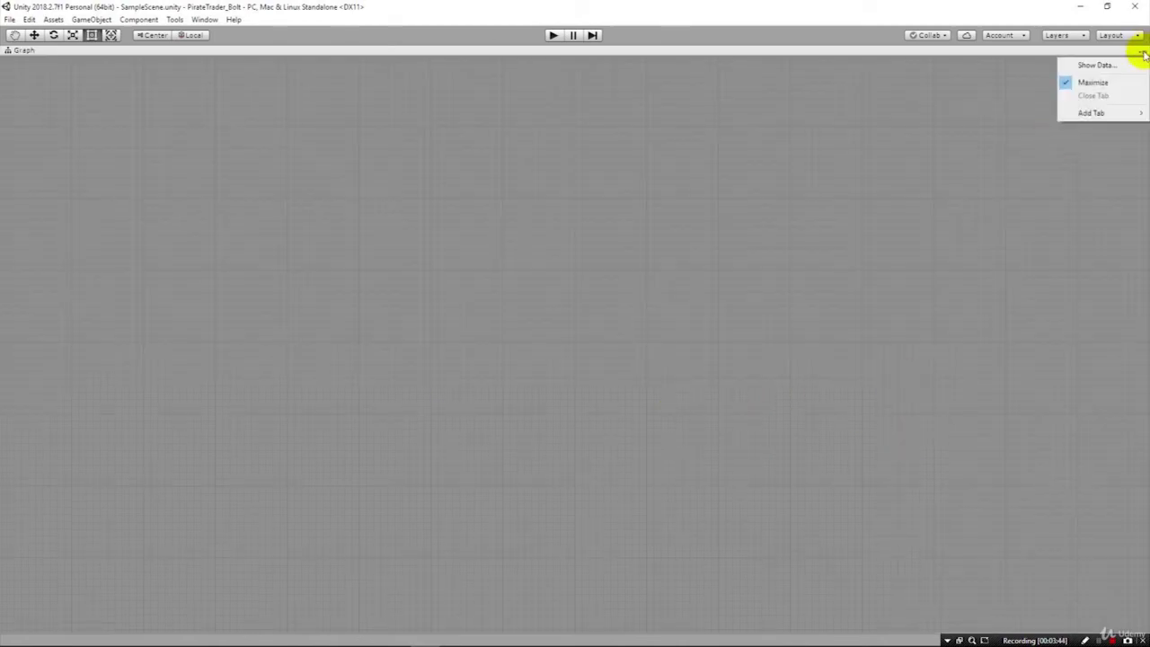
left_click(1093, 82)
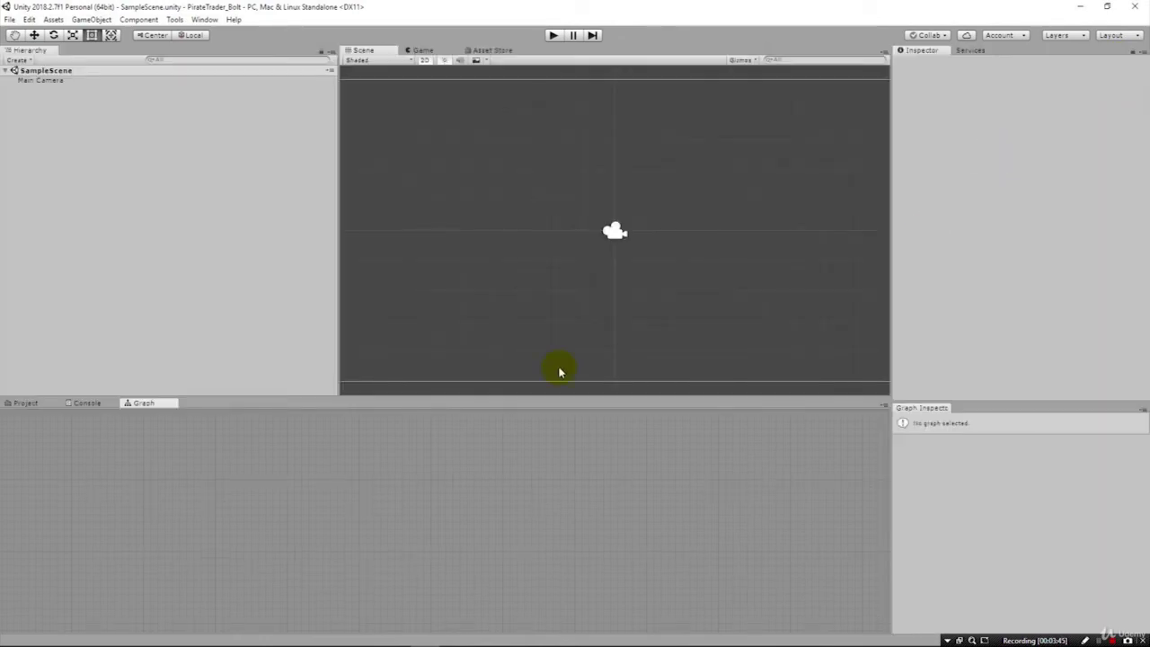